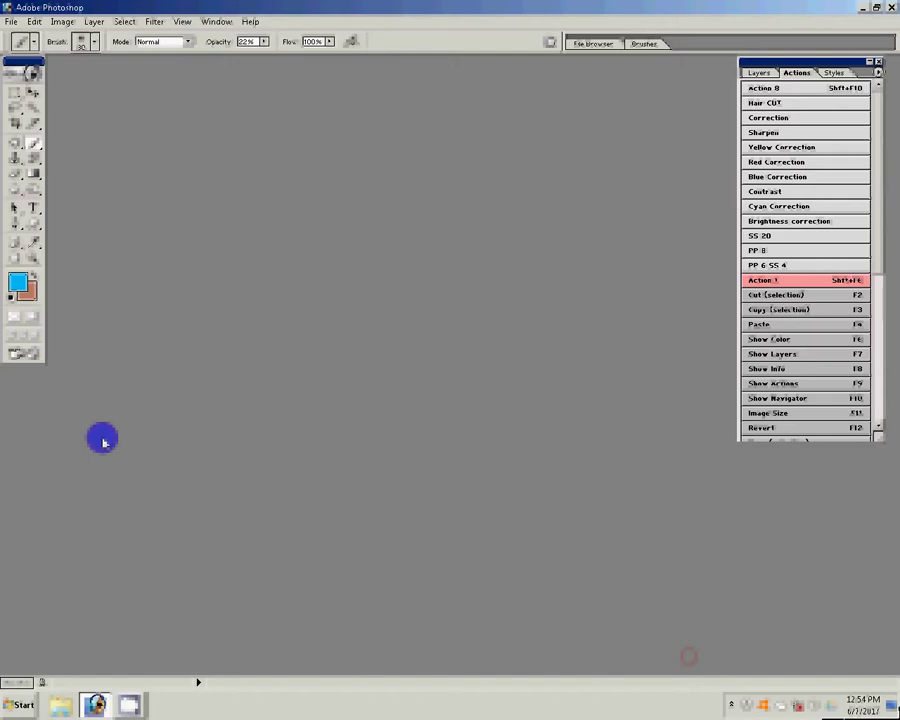
Import the passport photo through WIA Support from the CanoScan scanner, previewing then scanning it
left_click(10, 21)
mouse_move(30, 203)
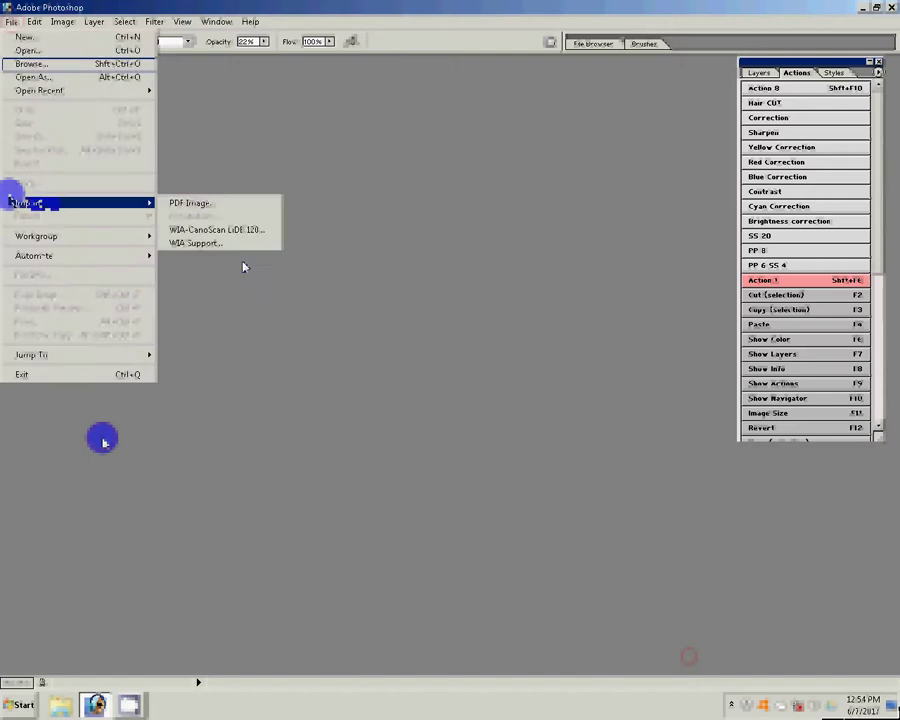
left_click(242, 264)
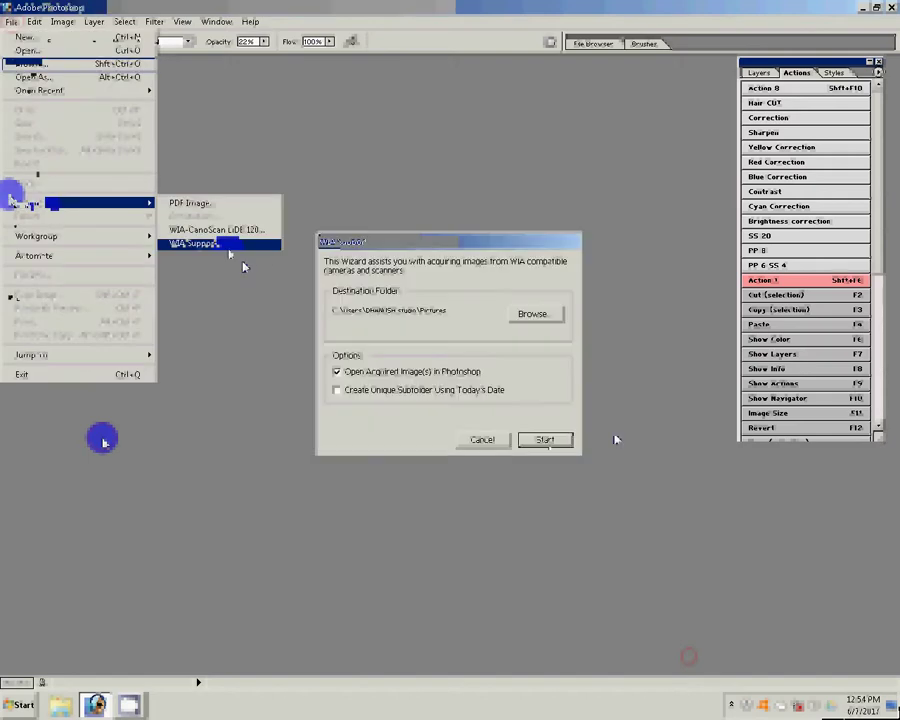
left_click(544, 439)
left_click(502, 444)
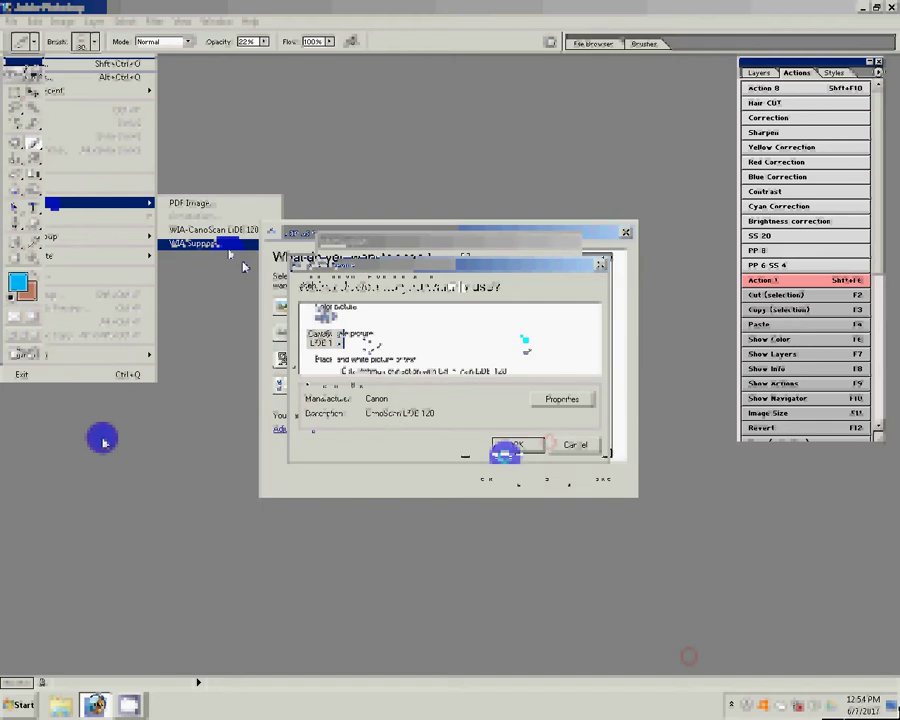
left_click(474, 477)
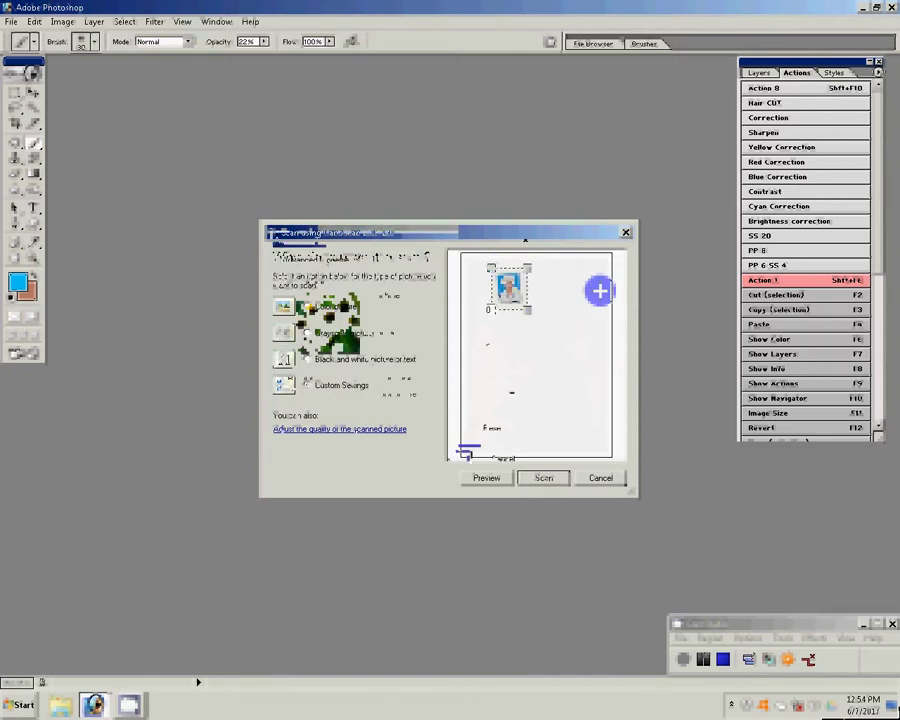
left_click(540, 478)
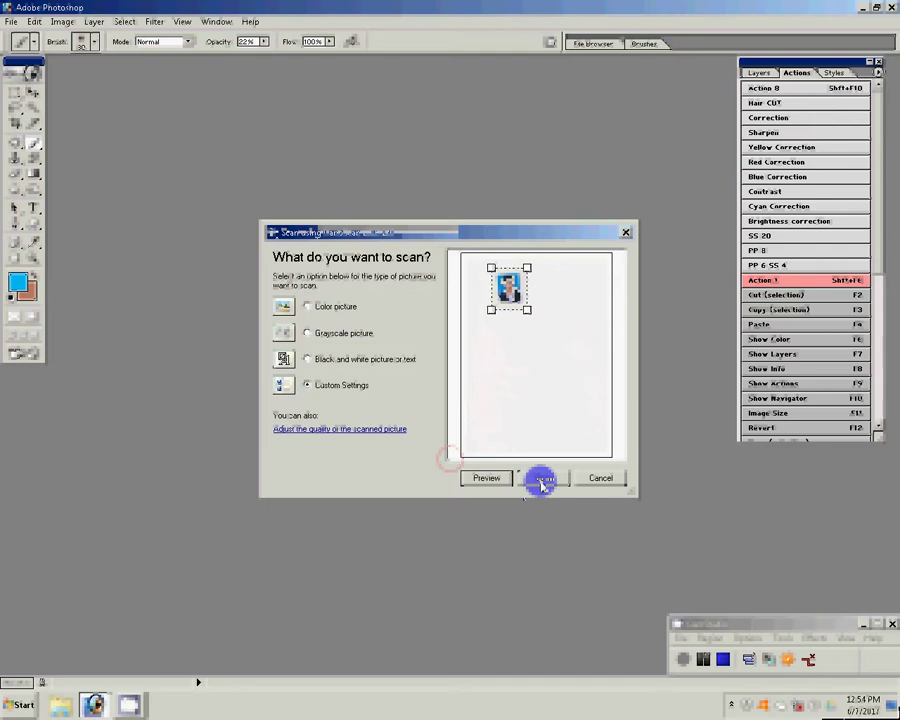
Let the scan open as Scan_001.bmp and zoom in on it
left_click(506, 457)
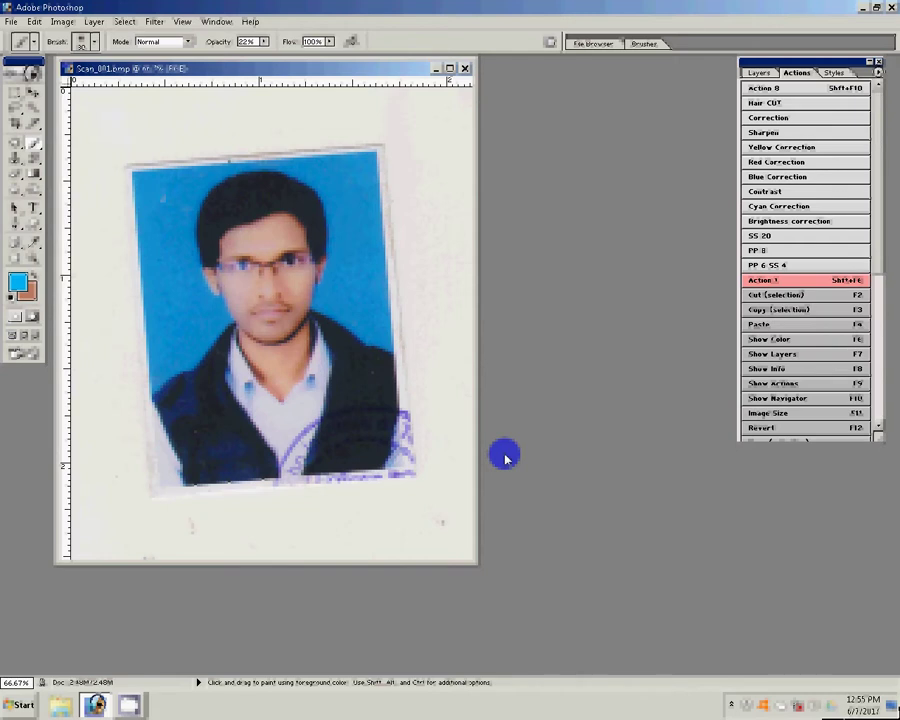
key("ctrl+plus")
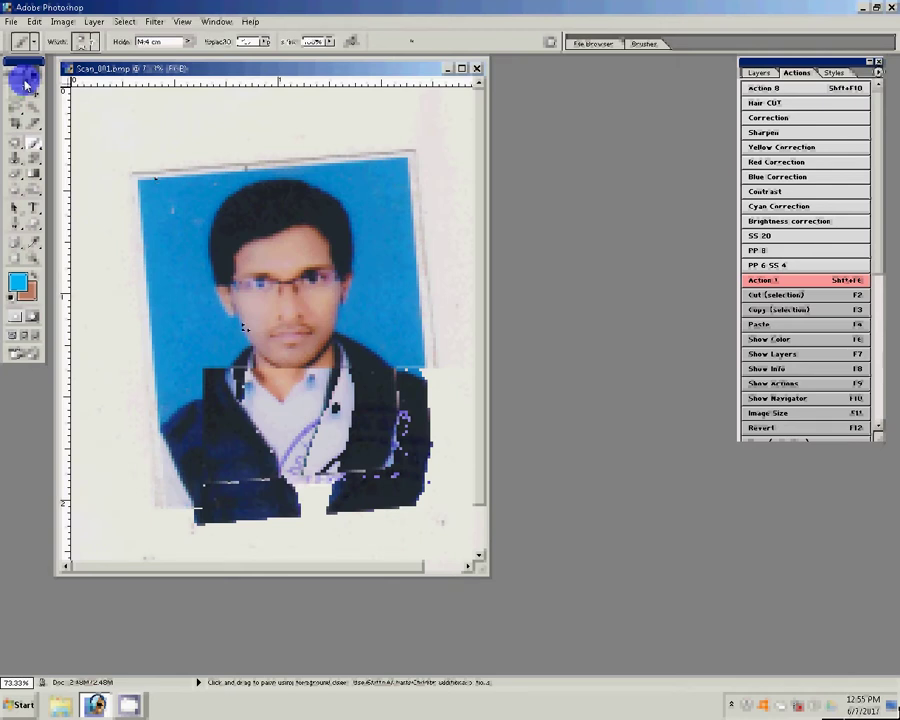
Crop the scan to the passport photo, then try cloning over the collar and shirt stamp marks
left_click_drag(430, 470, 445, 515)
left_click(436, 190)
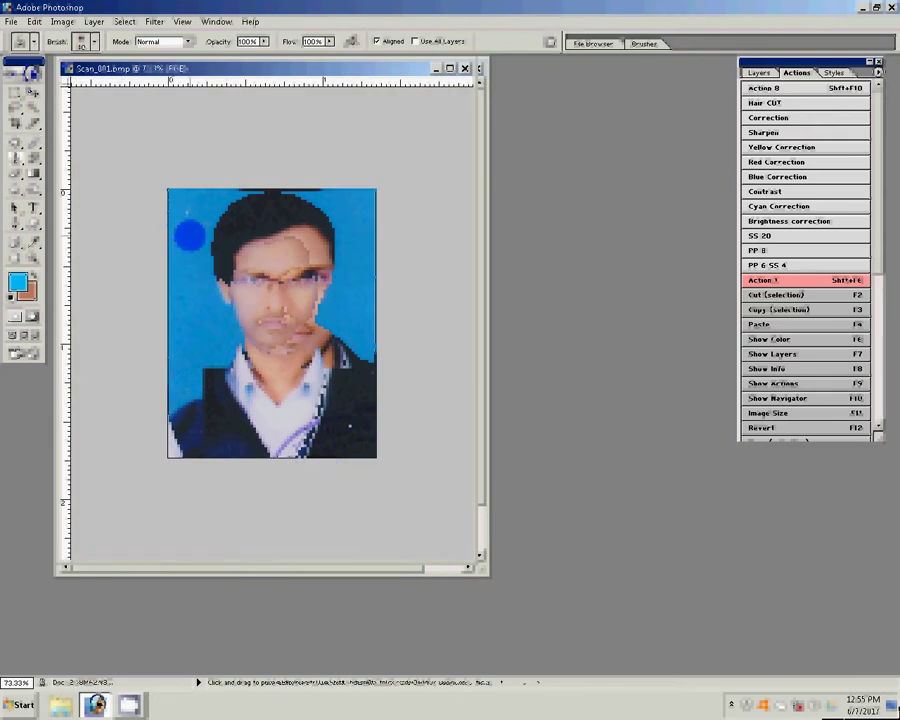
left_click(190, 234)
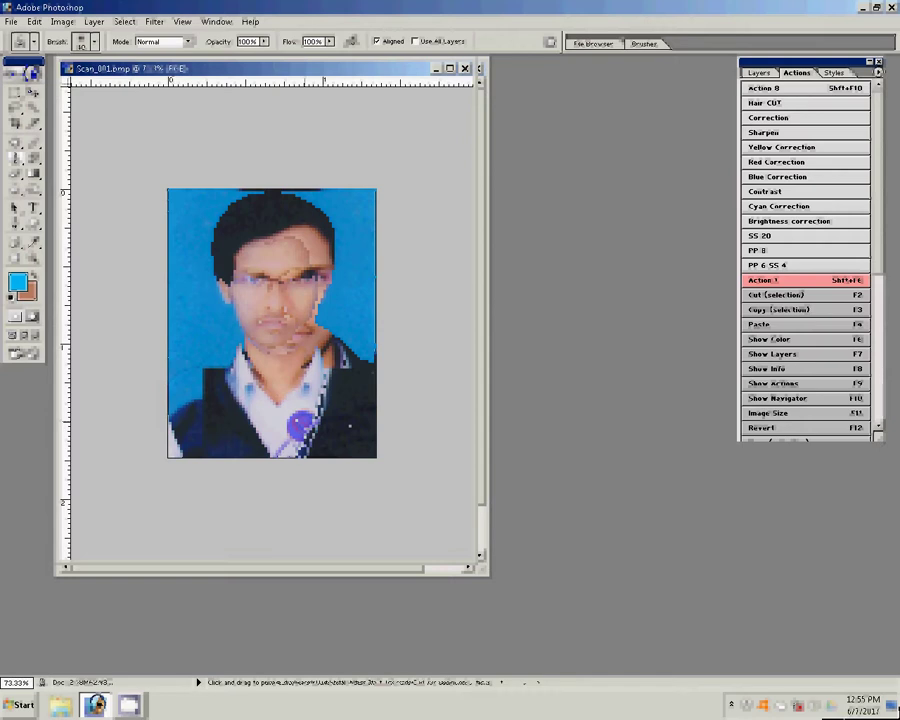
left_click(290, 435)
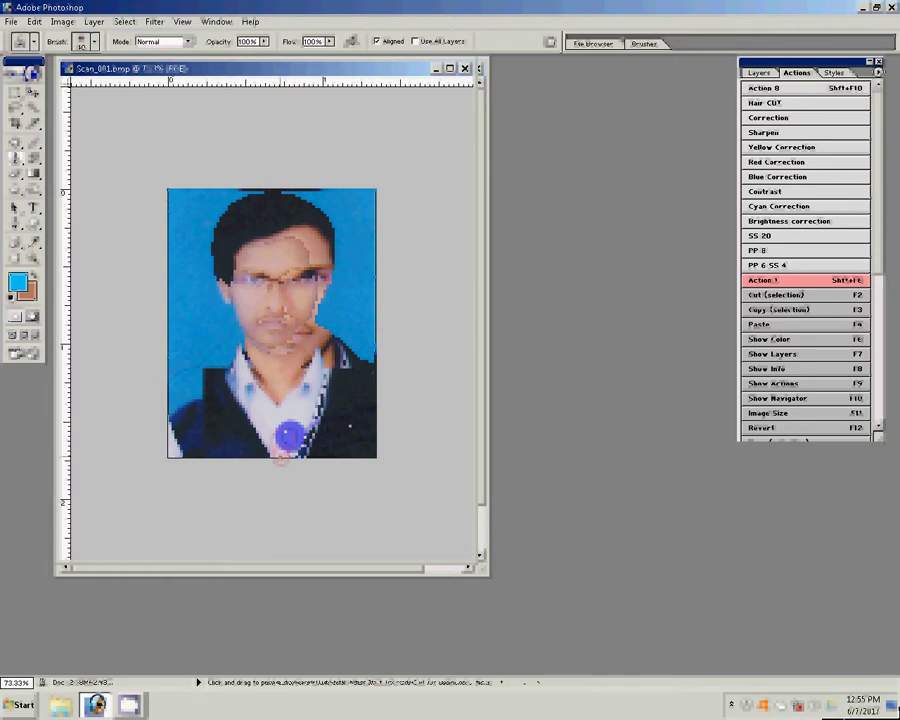
key("F12")
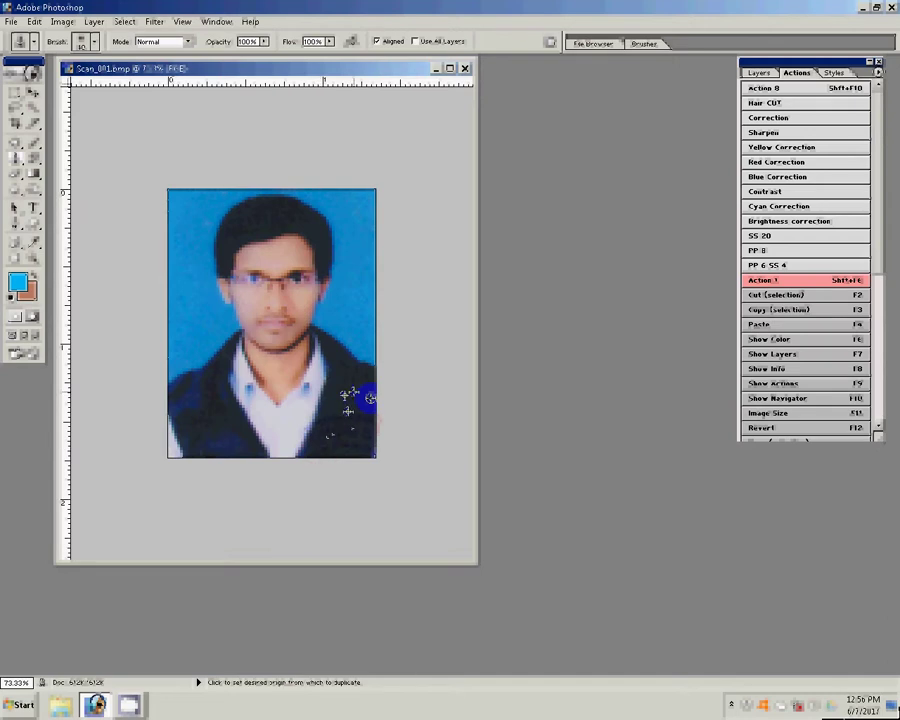
left_click(204, 435)
left_click(278, 425)
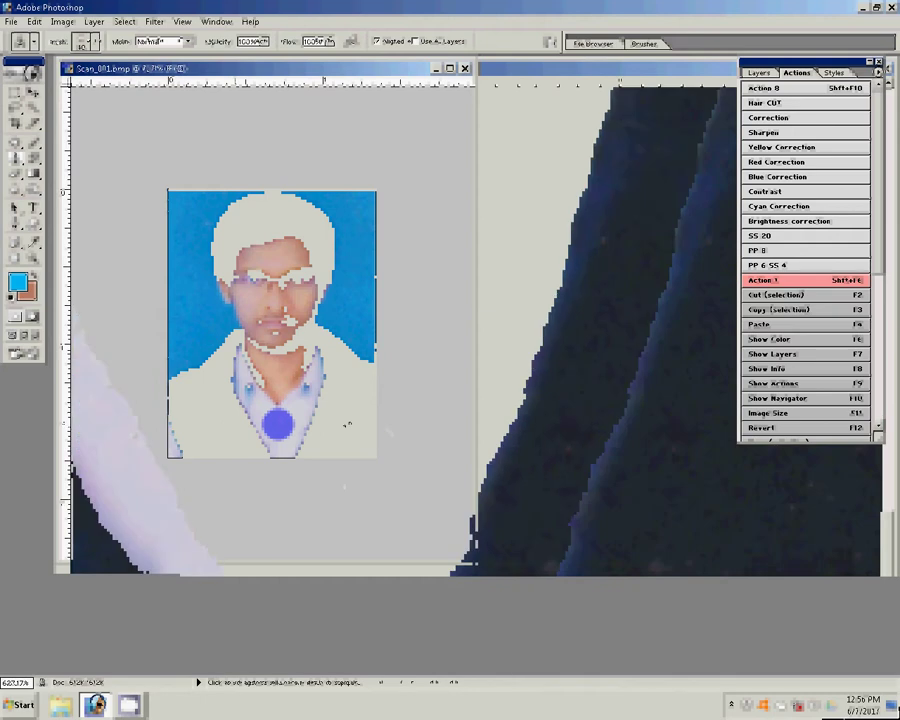
Zoom in on the shirt and clone over the purple streak, undoing the botched strokes
left_click(36, 255)
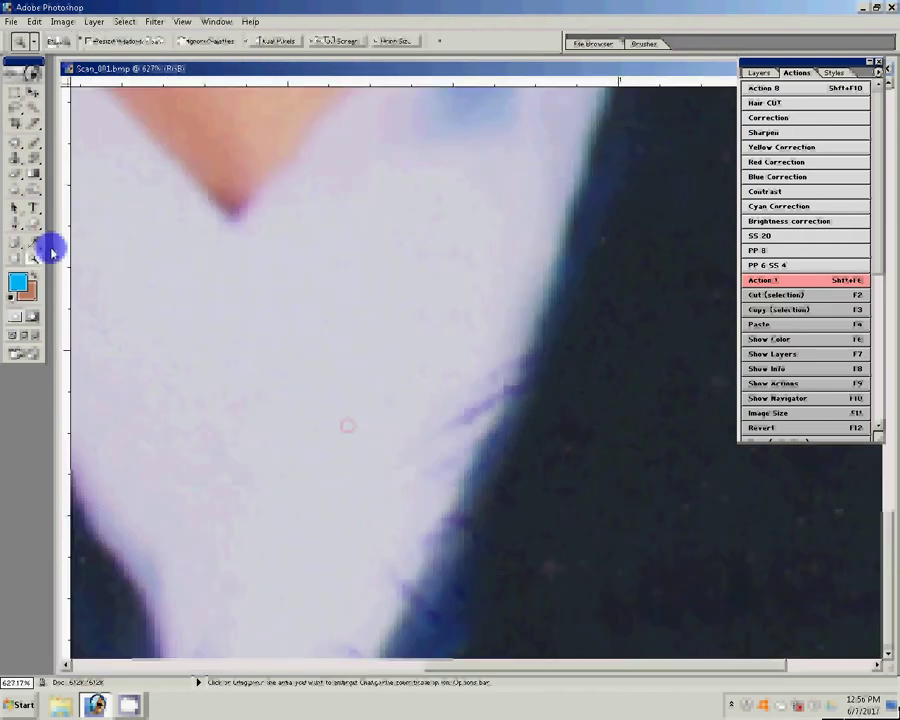
key("s")
left_click(439, 339, "alt")
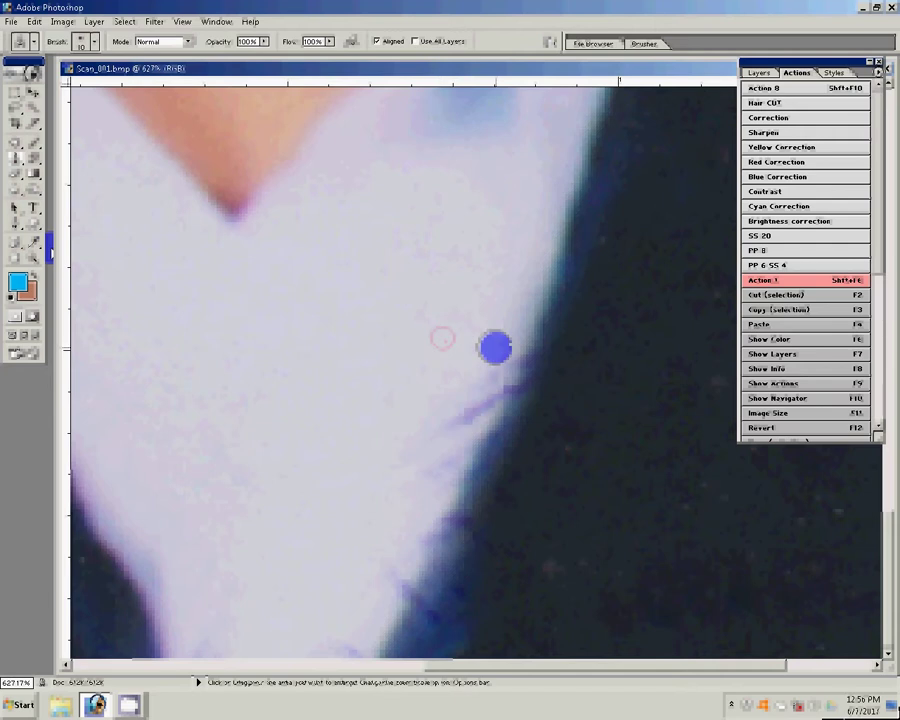
left_click_drag(495, 347, 547, 320)
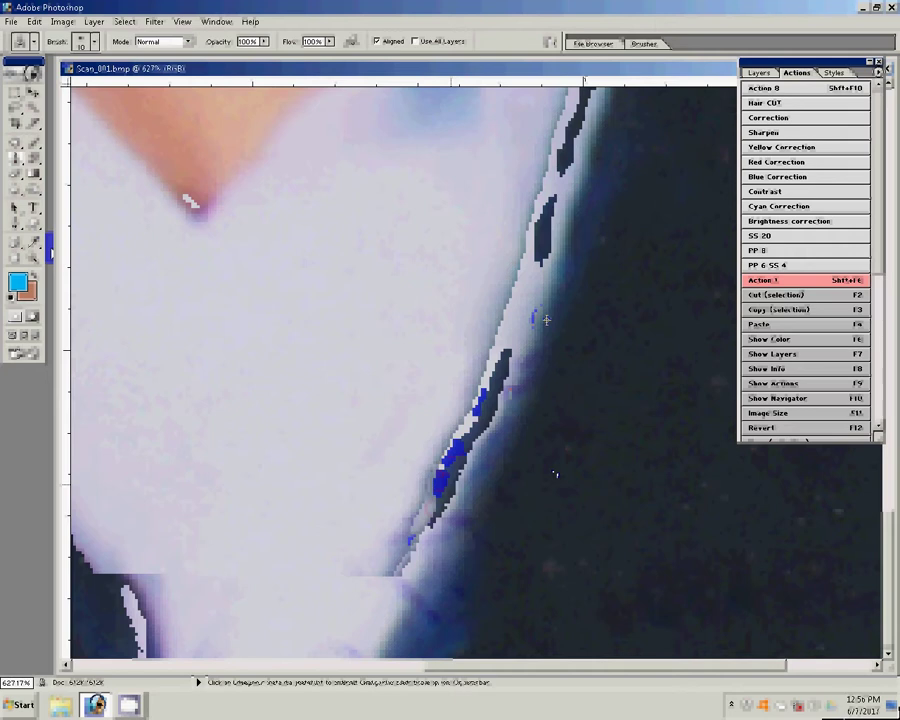
left_click_drag(414, 538, 420, 556)
key("F12")
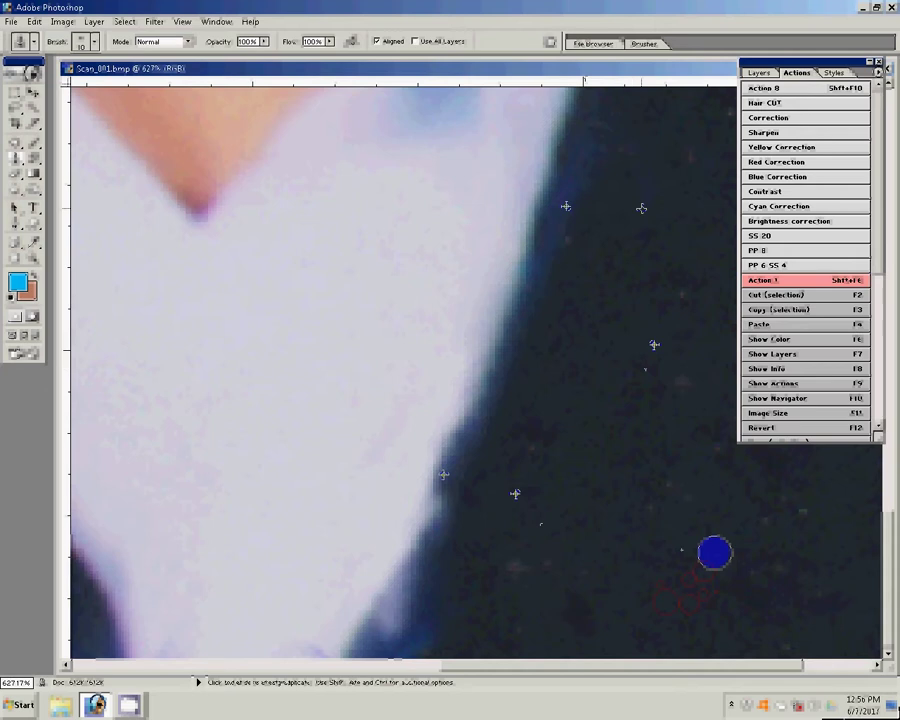
Clone clean texture over the stamp streak and jacket specks, then view at 100%
left_click(435, 371)
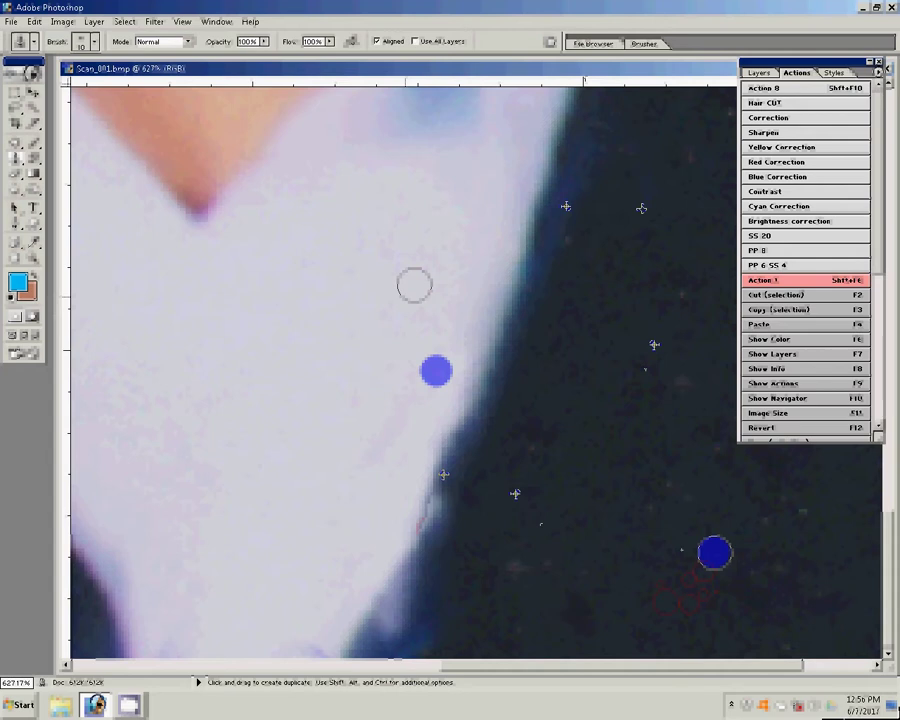
mouse_move(714, 552)
left_mouse_down()
mouse_move(617, 504)
mouse_move(765, 462)
mouse_move(392, 552)
left_mouse_up()
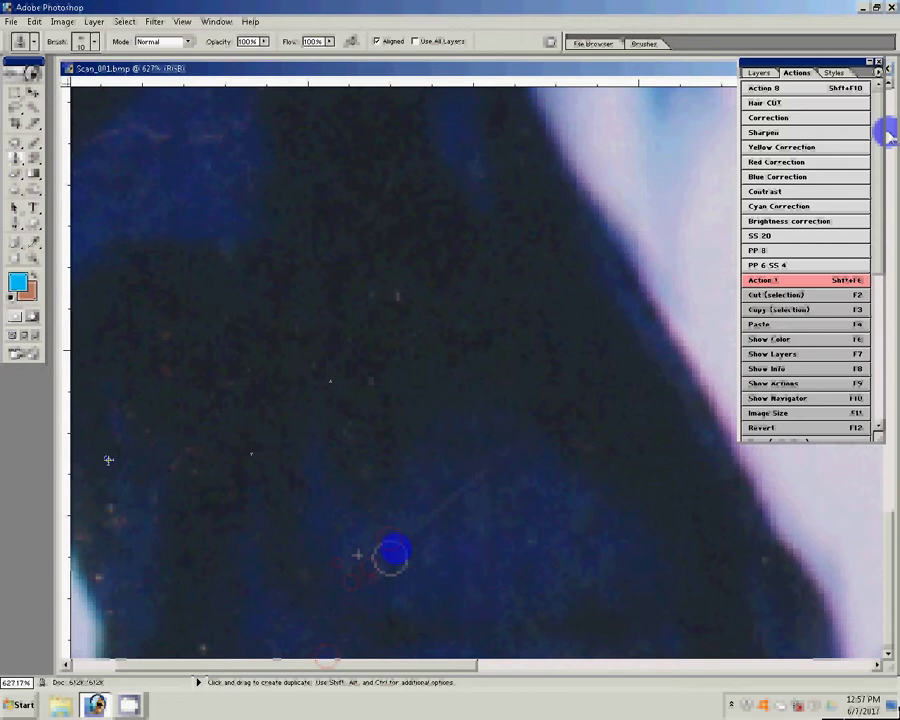
left_click(200, 342)
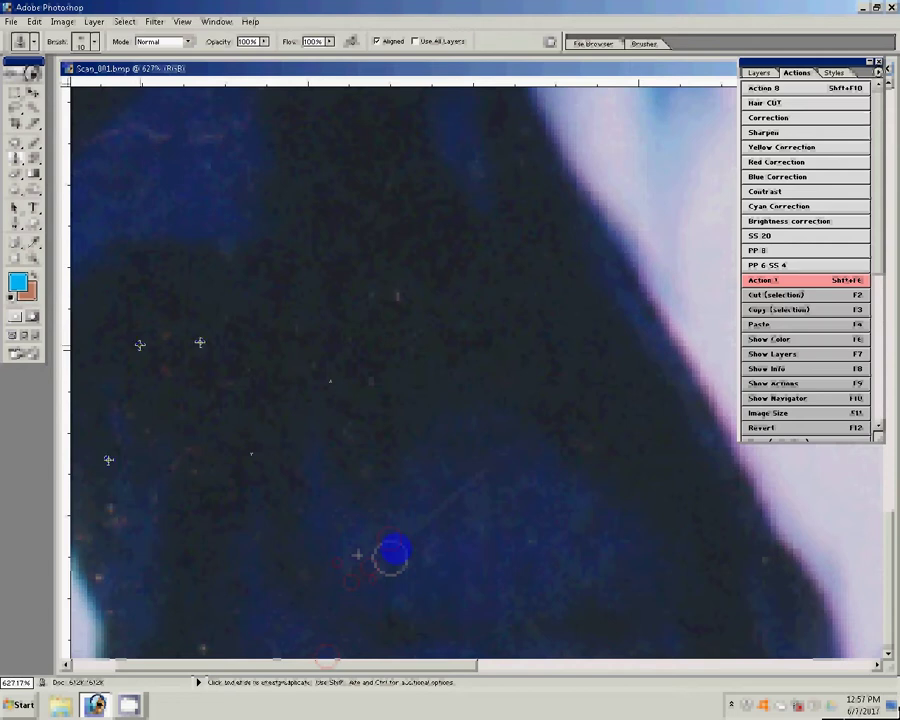
left_click(218, 270)
left_click(444, 305)
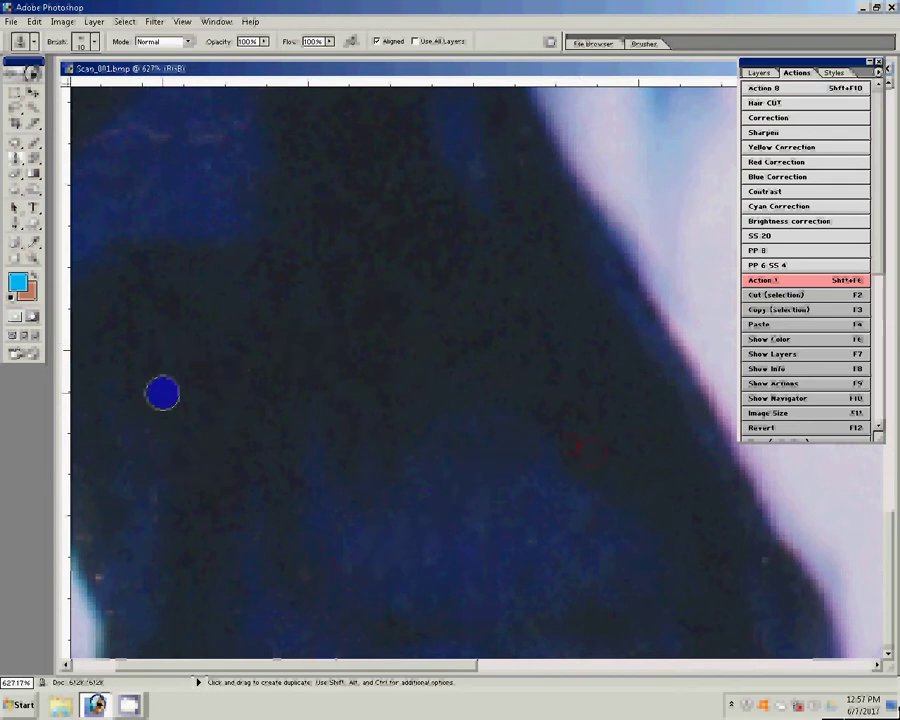
key("ctrl+alt+0")
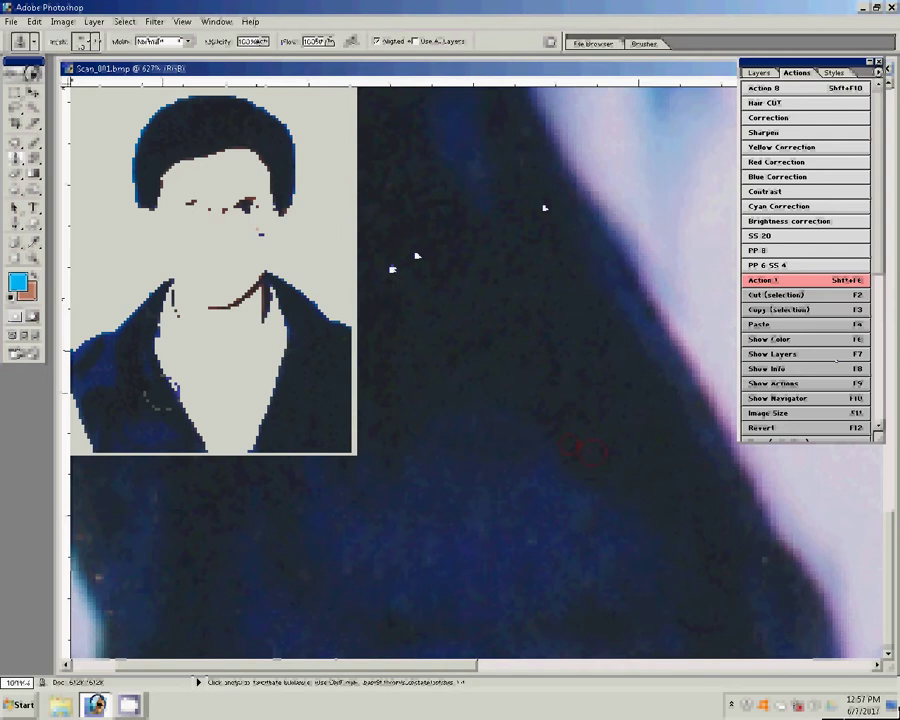
Apply a Levels adjustment lowering the midtone input from 0.84 to 0.71
key("z")
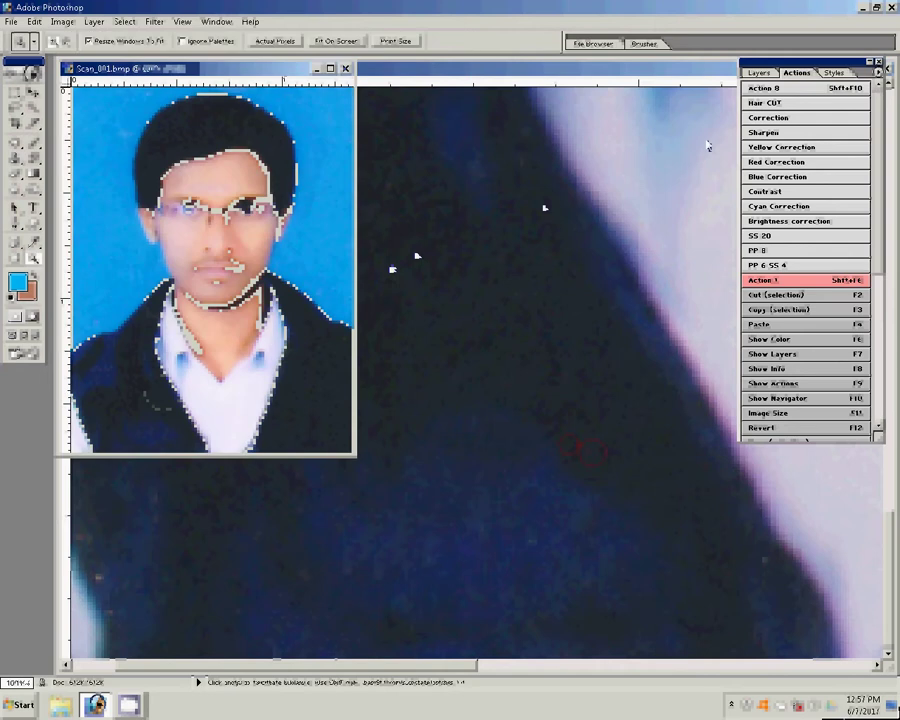
key("ctrl+l")
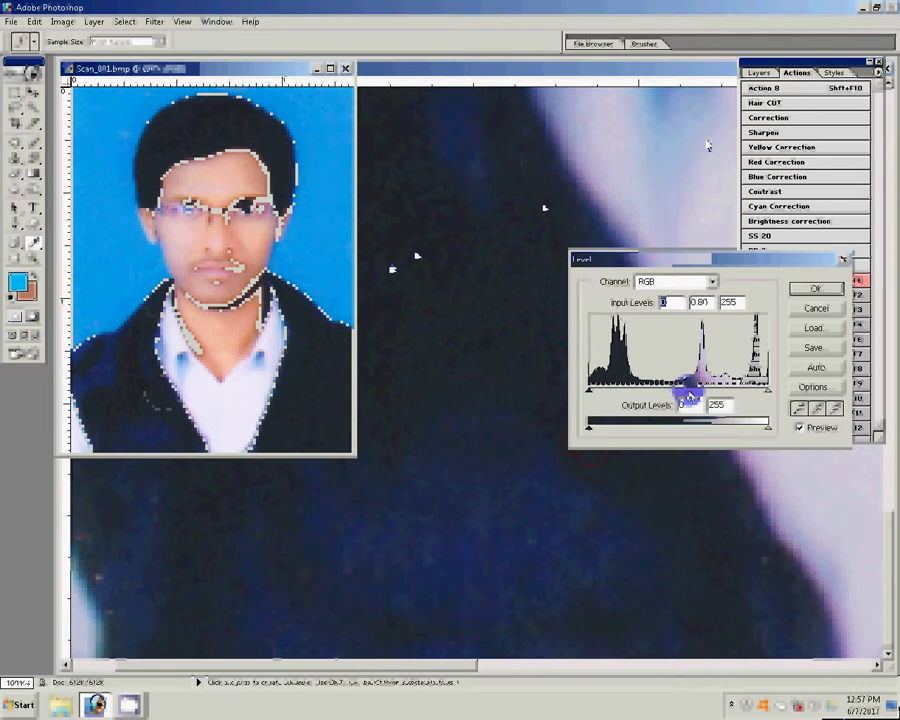
left_click_drag(688, 394, 700, 397)
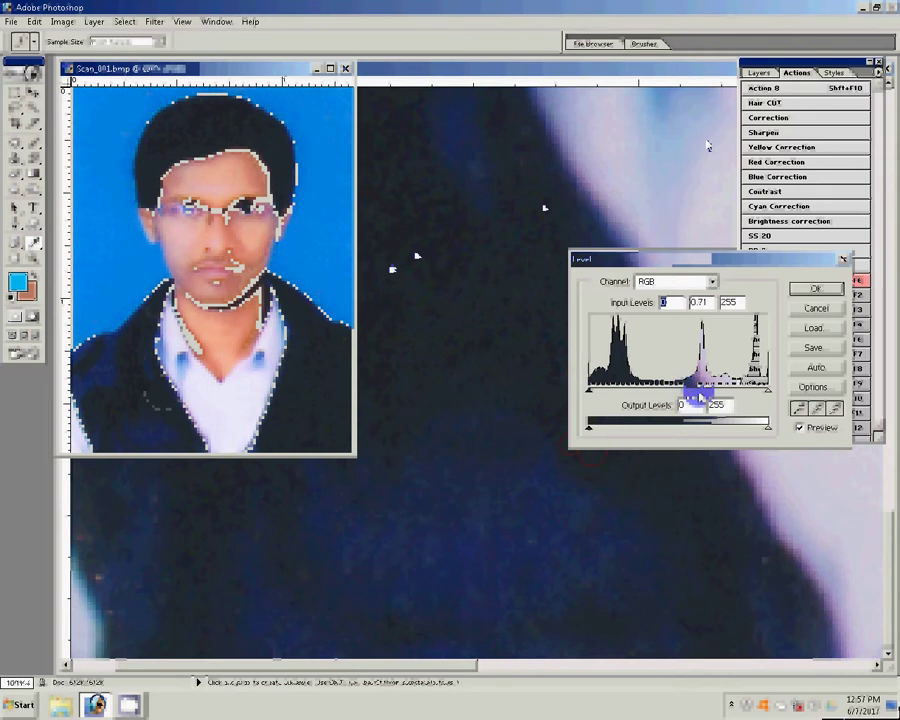
left_click(648, 282)
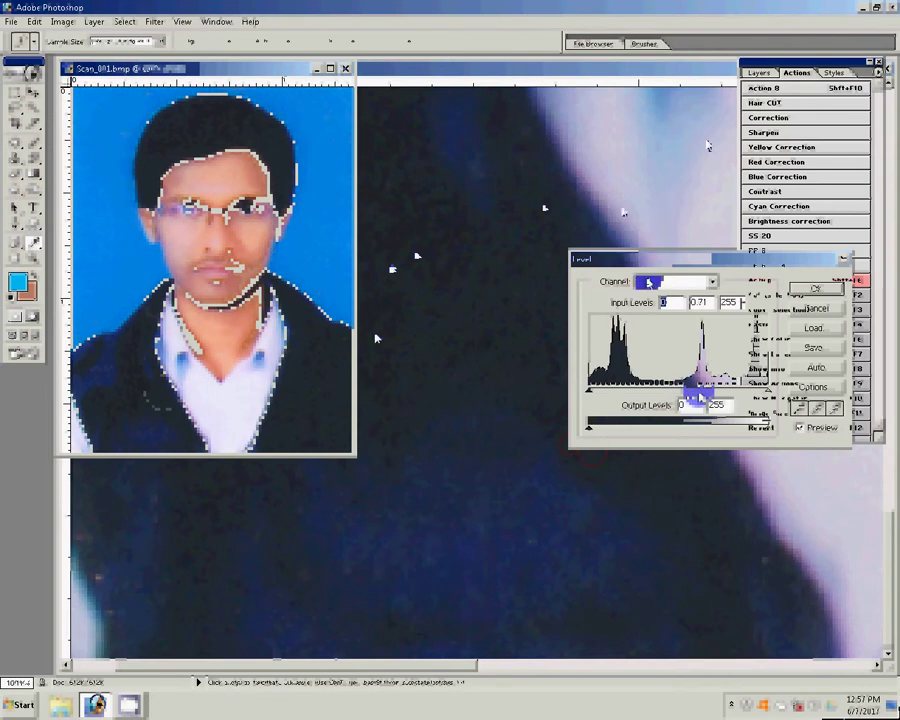
key("Return")
left_click(797, 73)
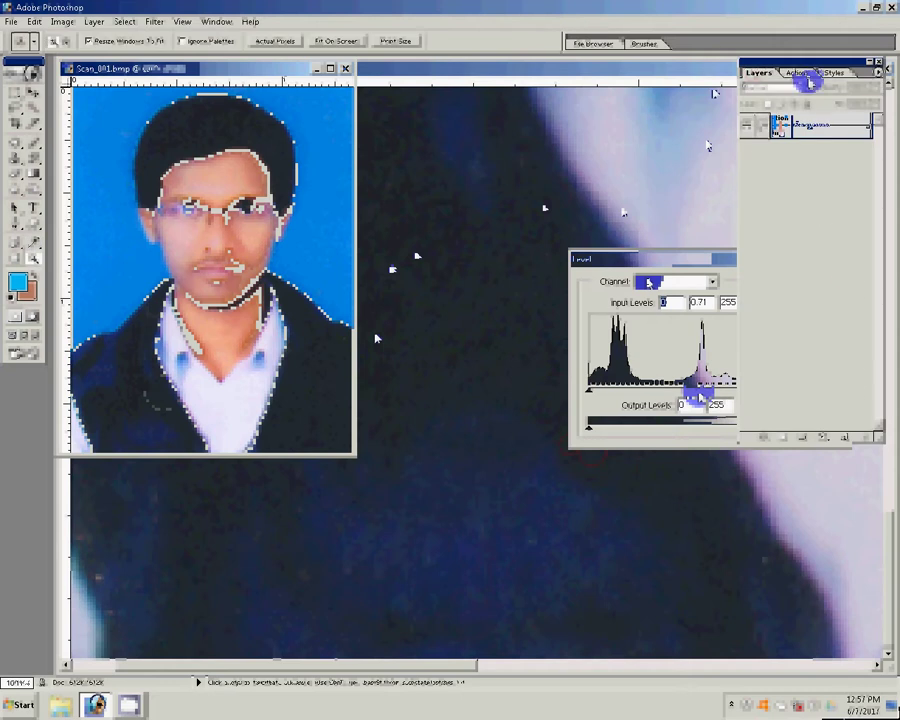
Run the eight-copy layout action and point Save As to folder 6 on Local Disk (G:)
left_click(800, 264)
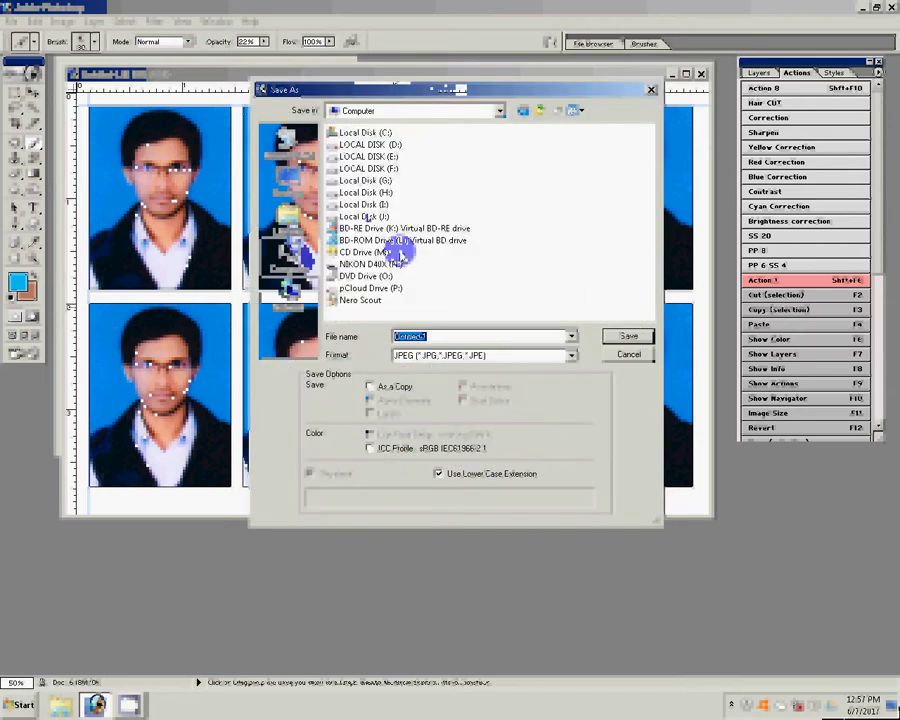
left_click(356, 180)
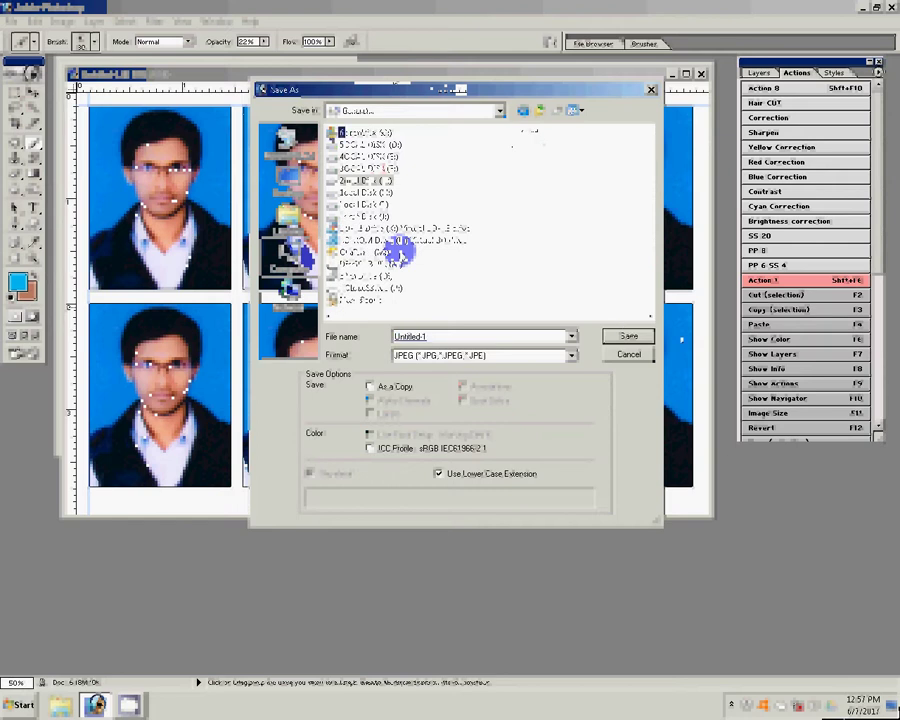
left_click(398, 253)
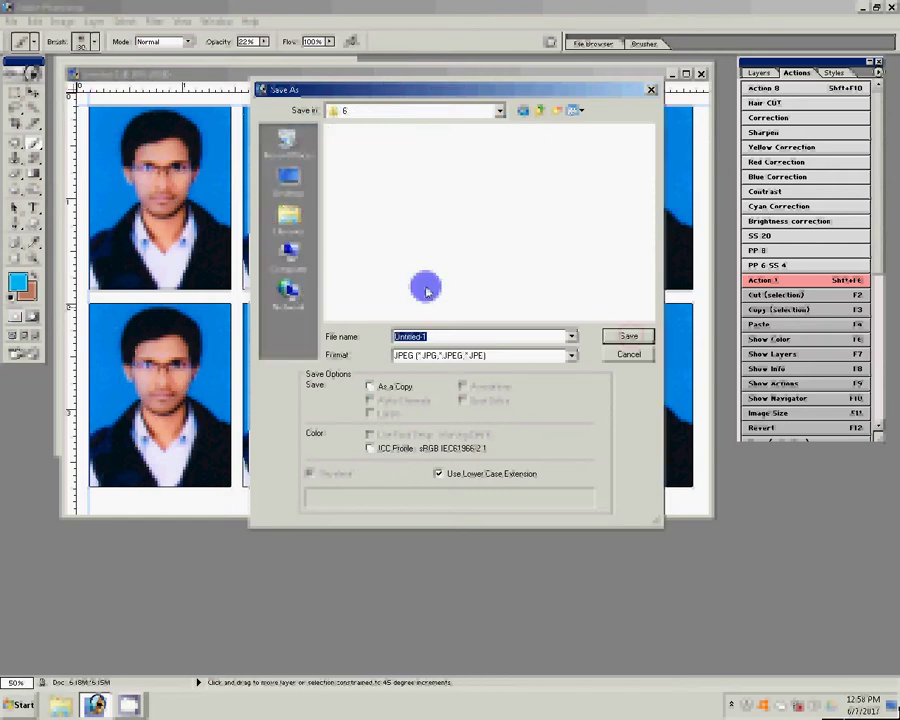
Create and open folder 7.2, then save the sheet as JPEG named '1-4x6=2'
left_click(558, 112)
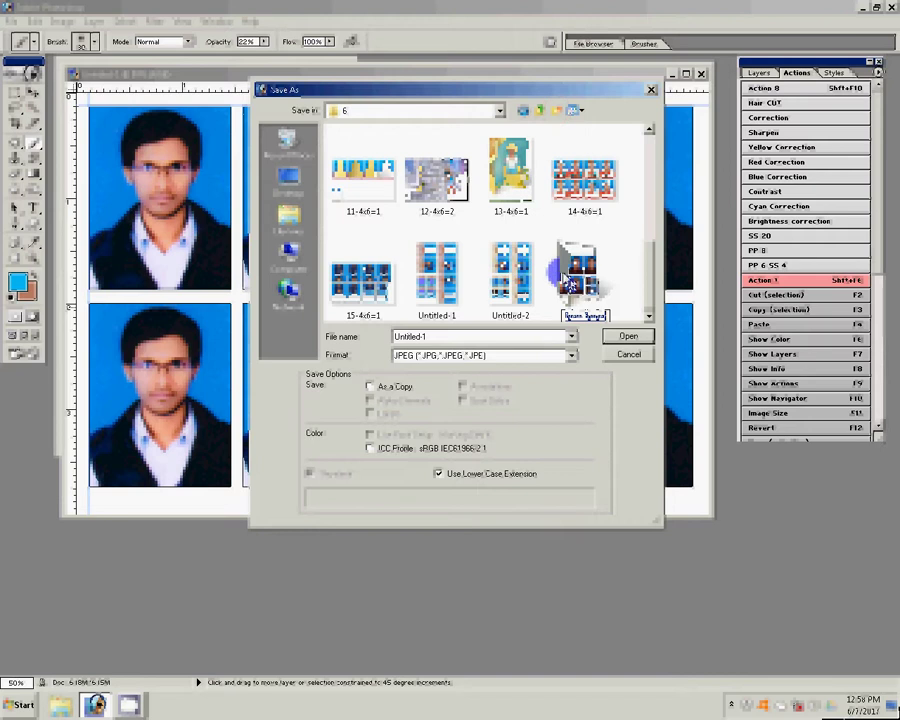
type("7")
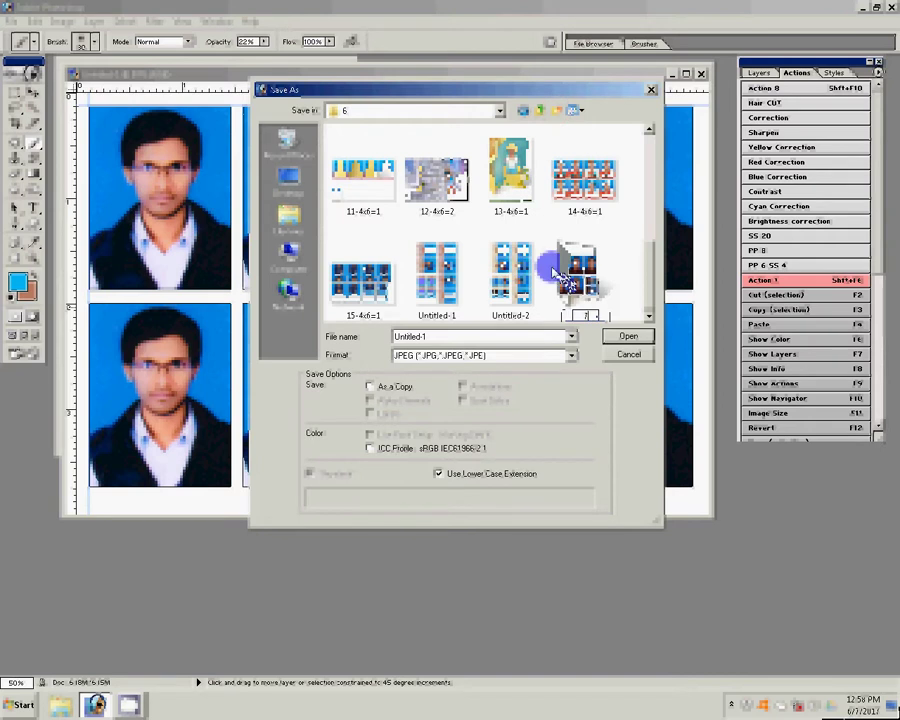
type("/")
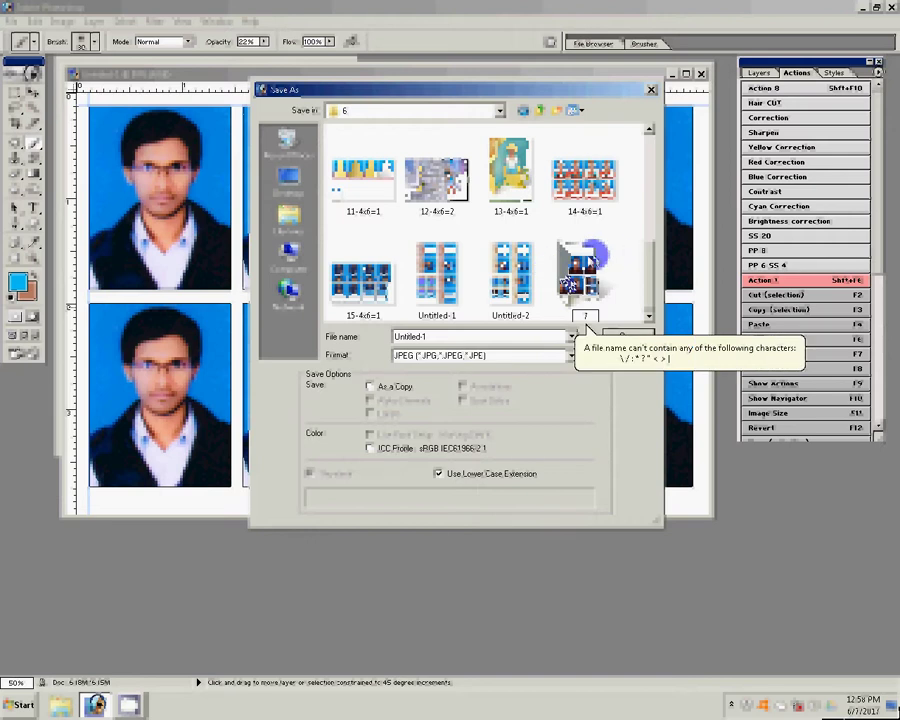
left_click(641, 250)
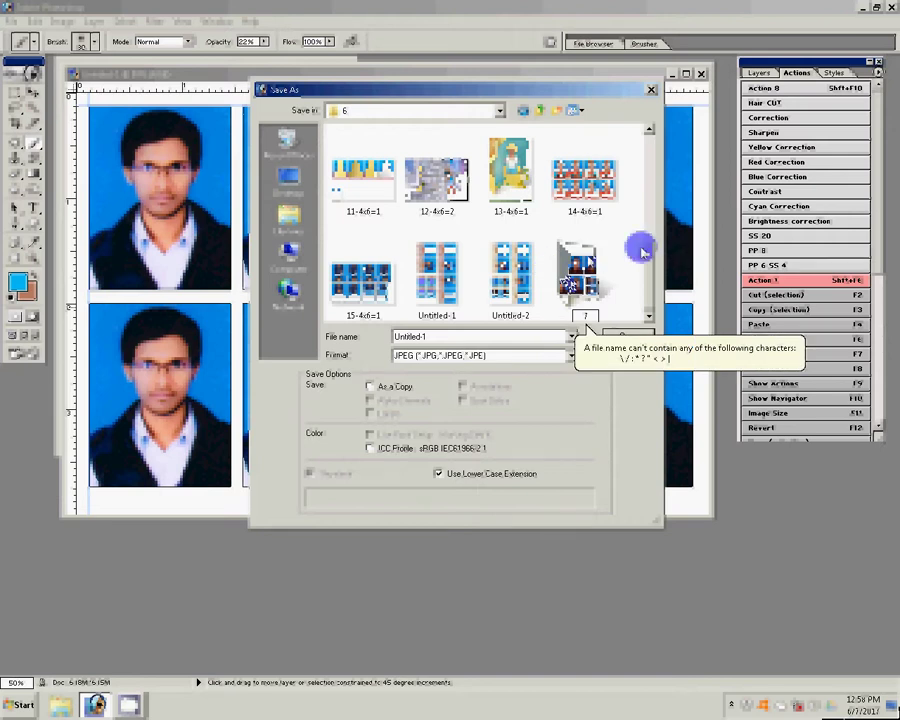
left_click(588, 314)
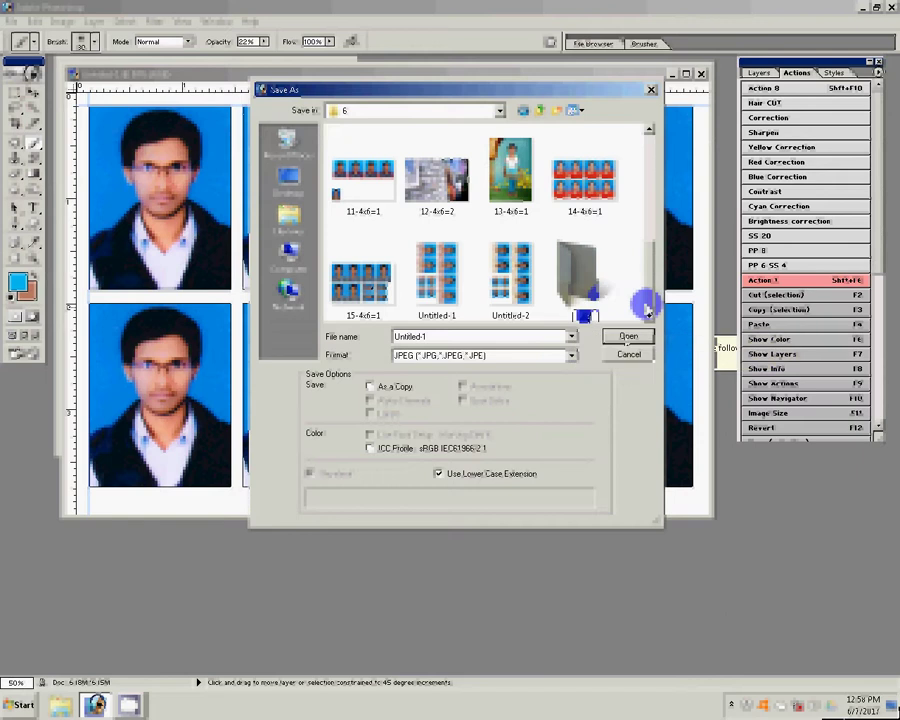
key("Tab")
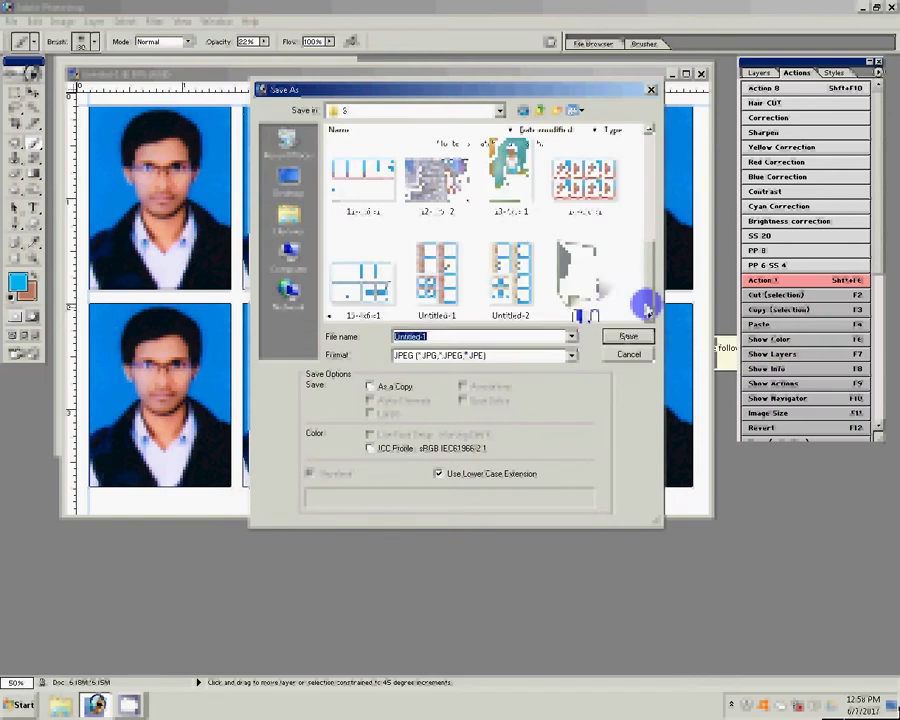
key("Return")
type("1-")
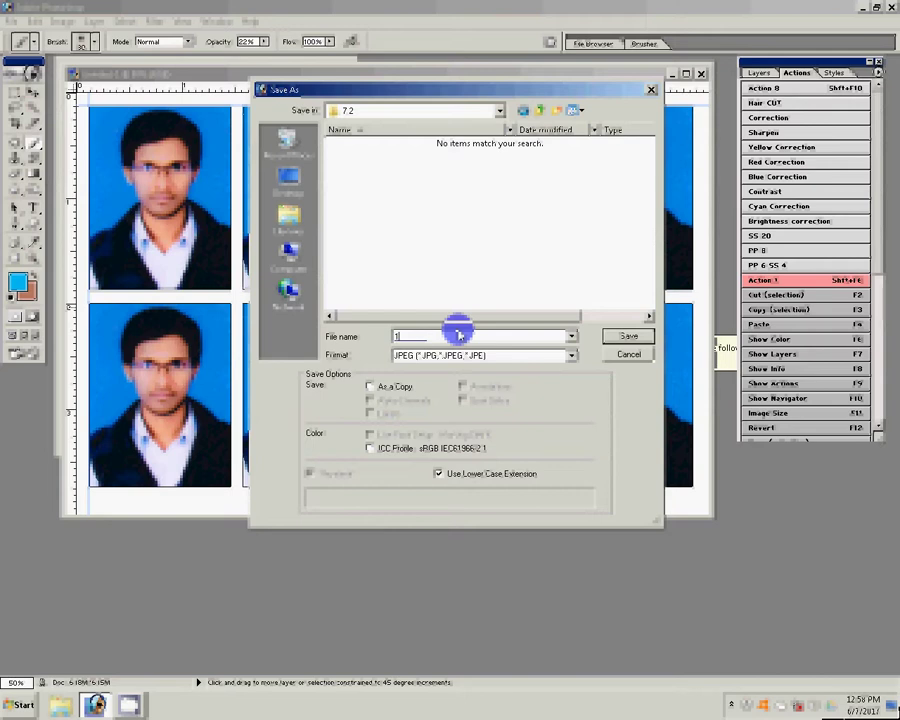
type("4x6=2")
key("Return")
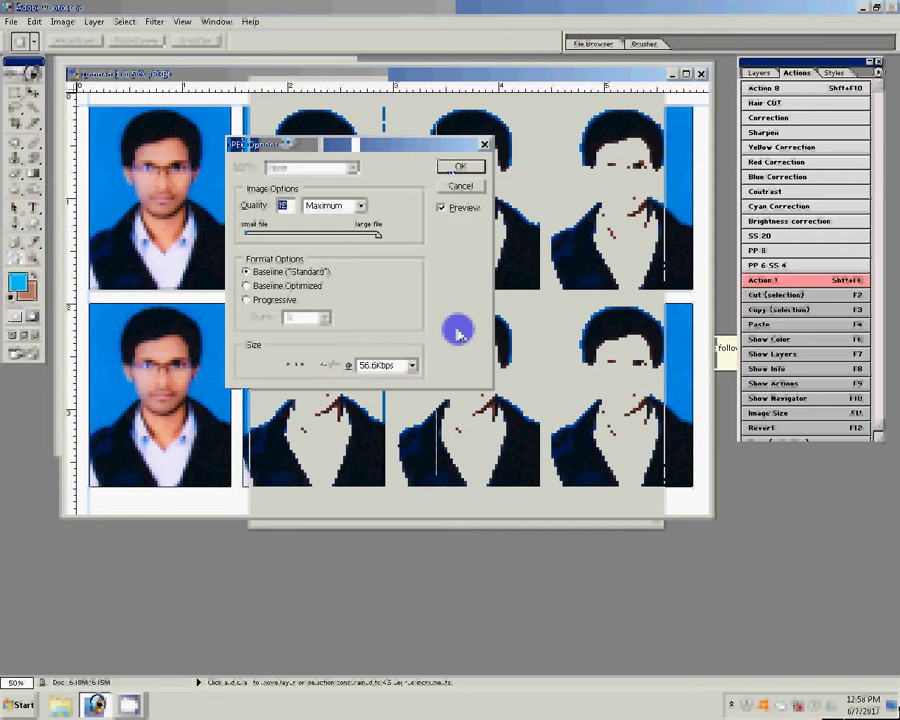
Save the JPEG at Maximum quality 12, close the sheet, and begin closing Scan_001.bmp
key("Return")
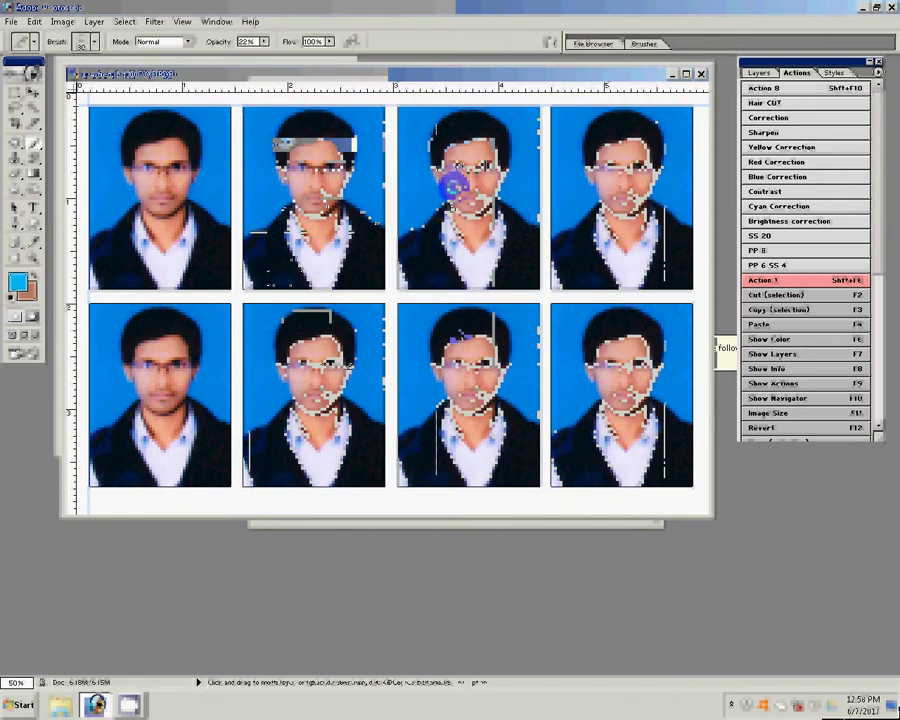
key("ctrl+Tab")
key("ctrl+w")
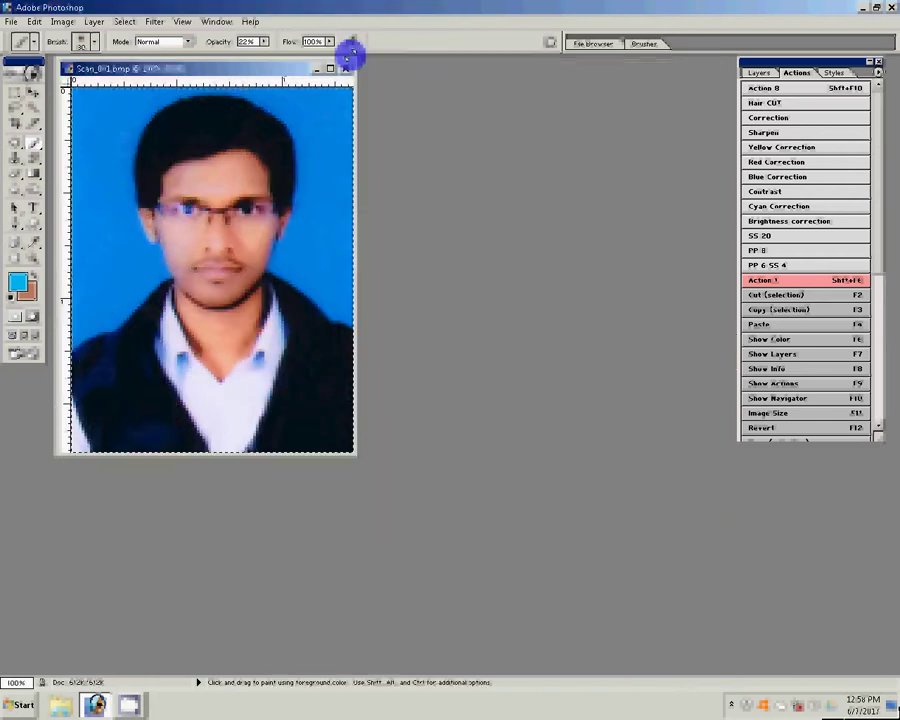
left_click(345, 68)
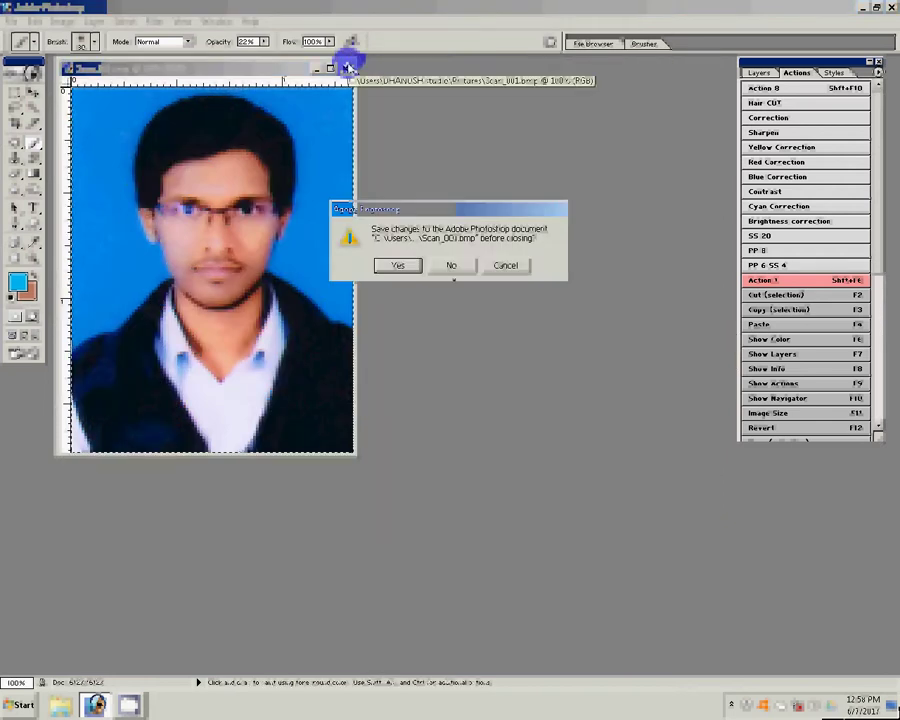